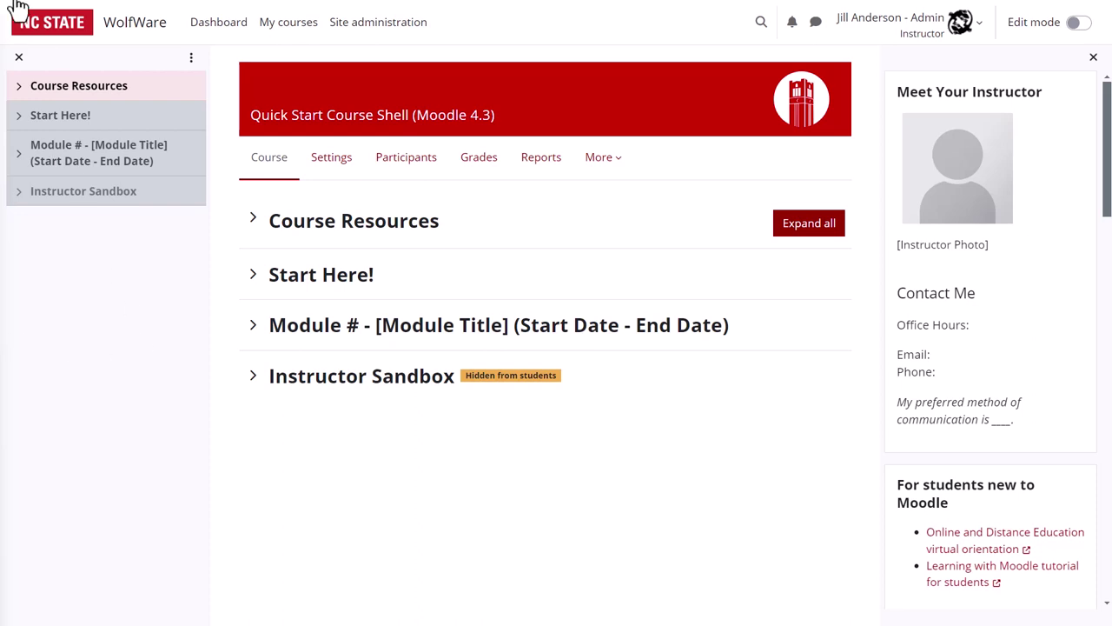
Hide the course index and side blocks, then review Course layout in course settings without saving.
{"action": "left_click", "coordinate": [19, 57]}
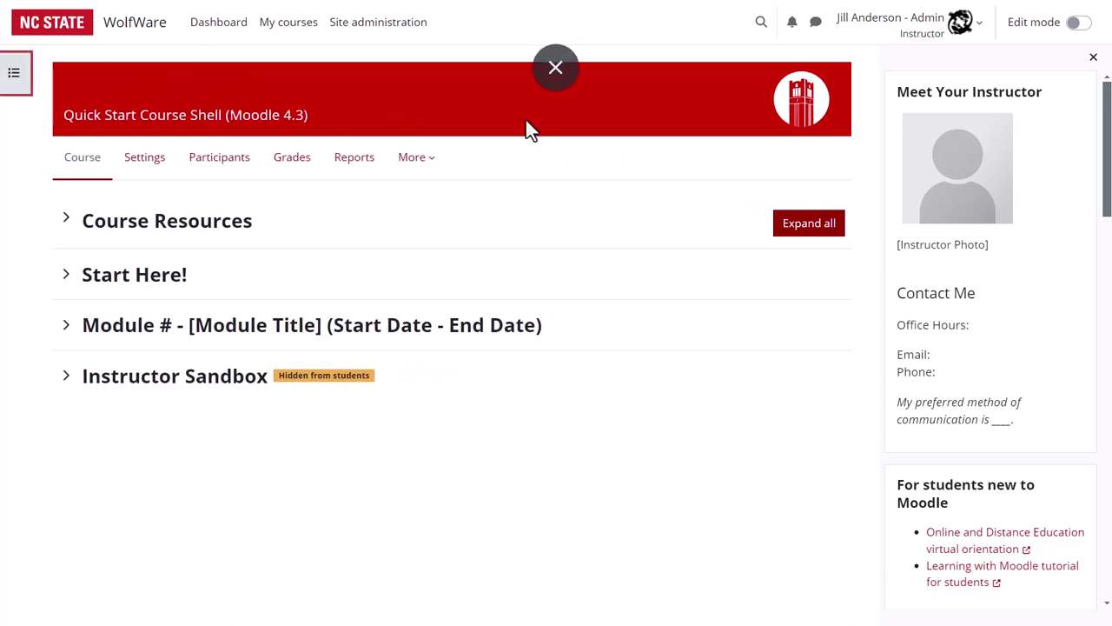
{"action": "left_click", "coordinate": [1093, 56]}
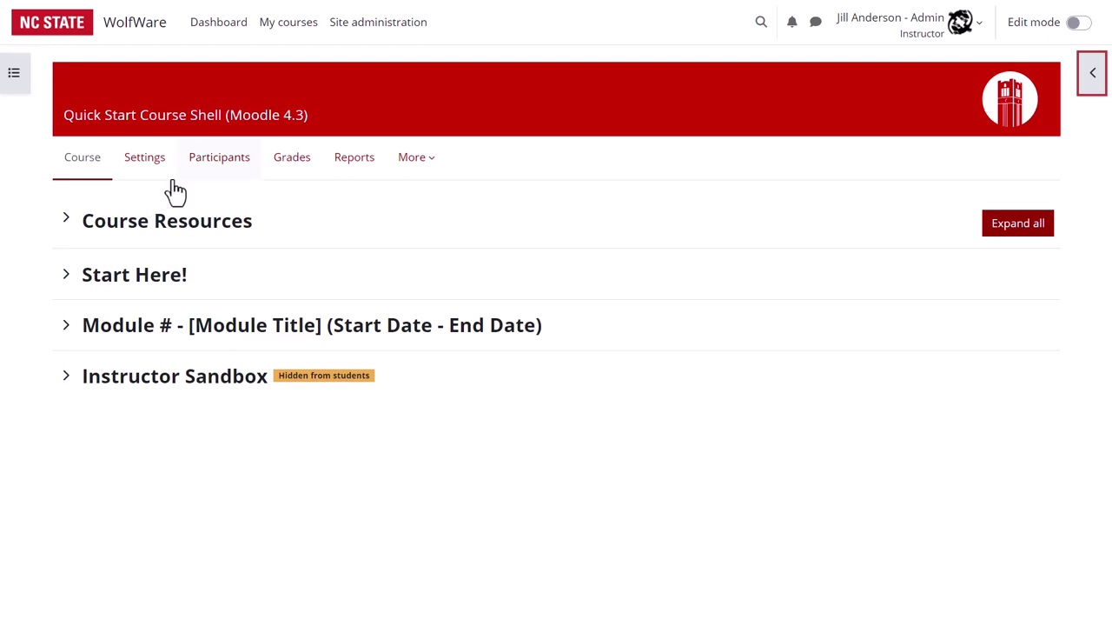
{"action": "left_click", "coordinate": [144, 162]}
{"action": "scroll", "coordinate": [122, 513], "scroll_direction": "down", "scroll_amount": 5}
{"action": "left_click", "coordinate": [68, 610]}
{"action": "scroll", "coordinate": [172, 458], "scroll_direction": "down", "scroll_amount": 5}
{"action": "left_click", "coordinate": [412, 322]}
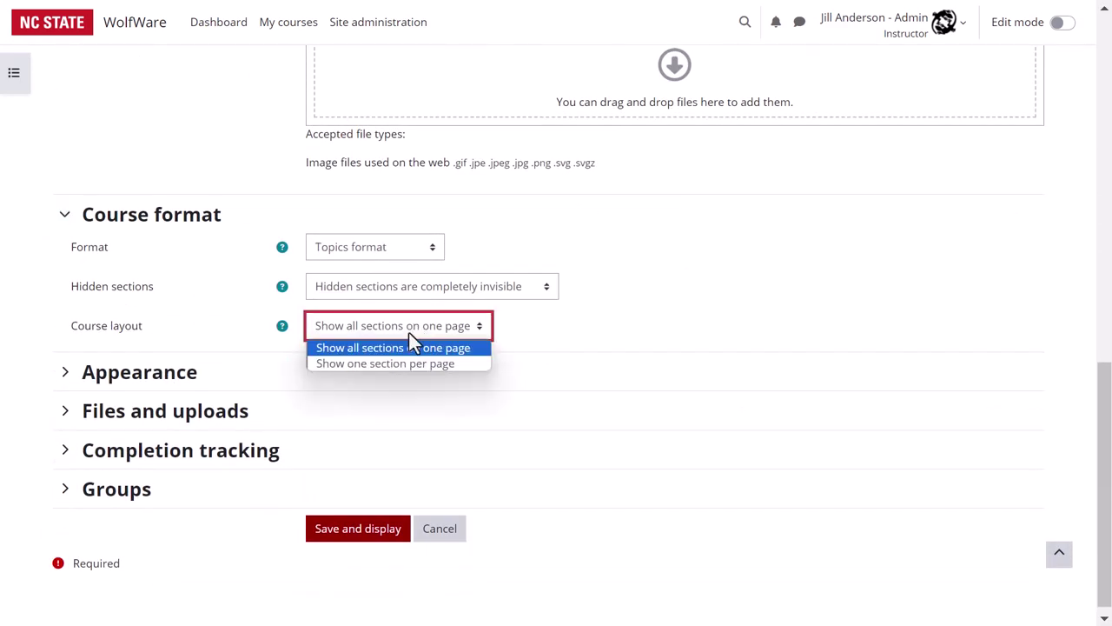
{"action": "left_click", "coordinate": [444, 530]}
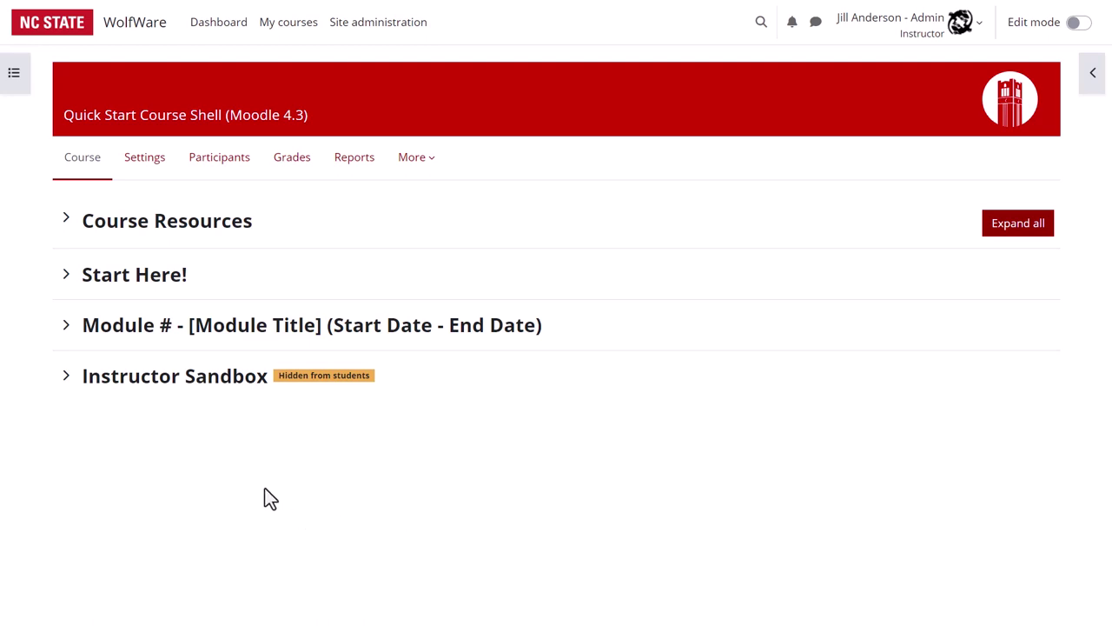
Expand Course Resources, then briefly show and hide the instructor side blocks.
{"action": "left_click", "coordinate": [64, 223]}
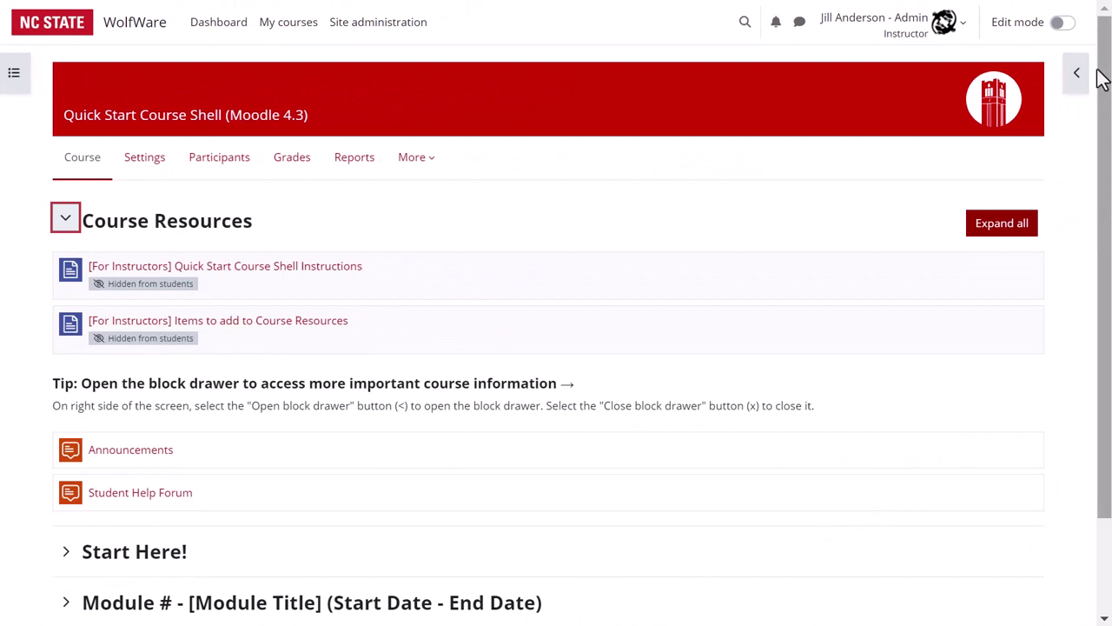
{"action": "left_click", "coordinate": [1076, 75]}
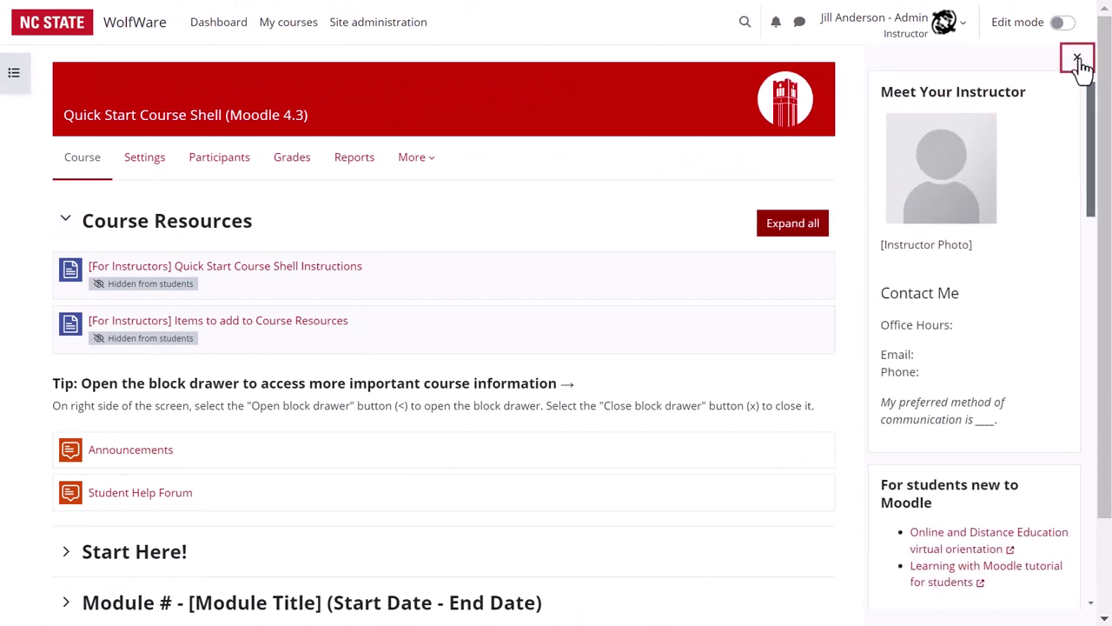
{"action": "left_click", "coordinate": [1077, 59]}
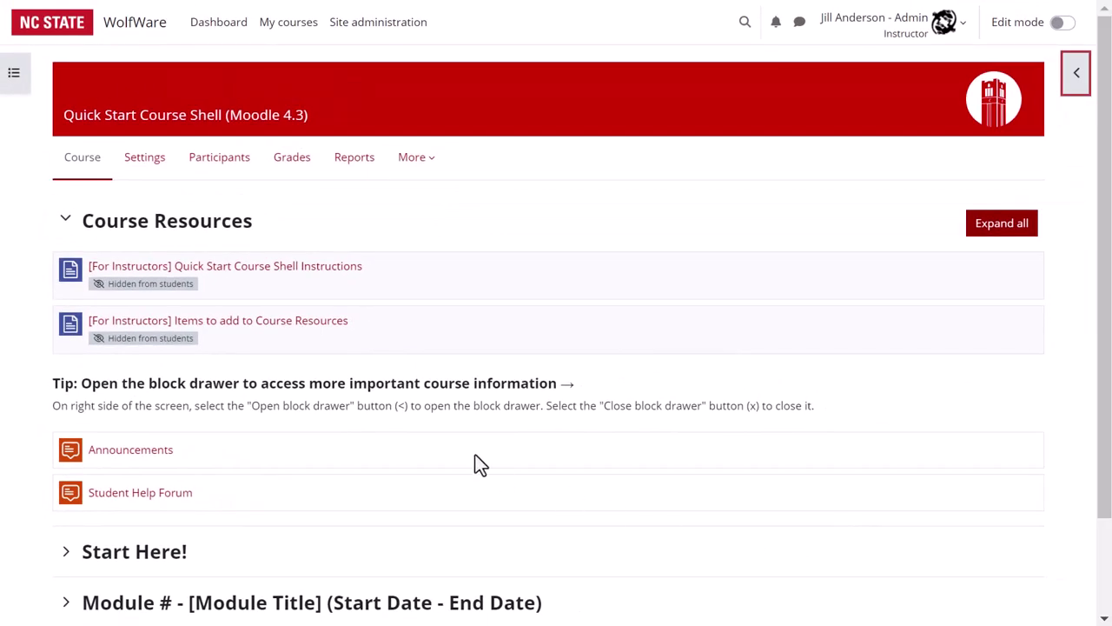
Open the '[For Instructors] Items to add to Course Resources' page.
{"action": "left_click", "coordinate": [311, 323]}
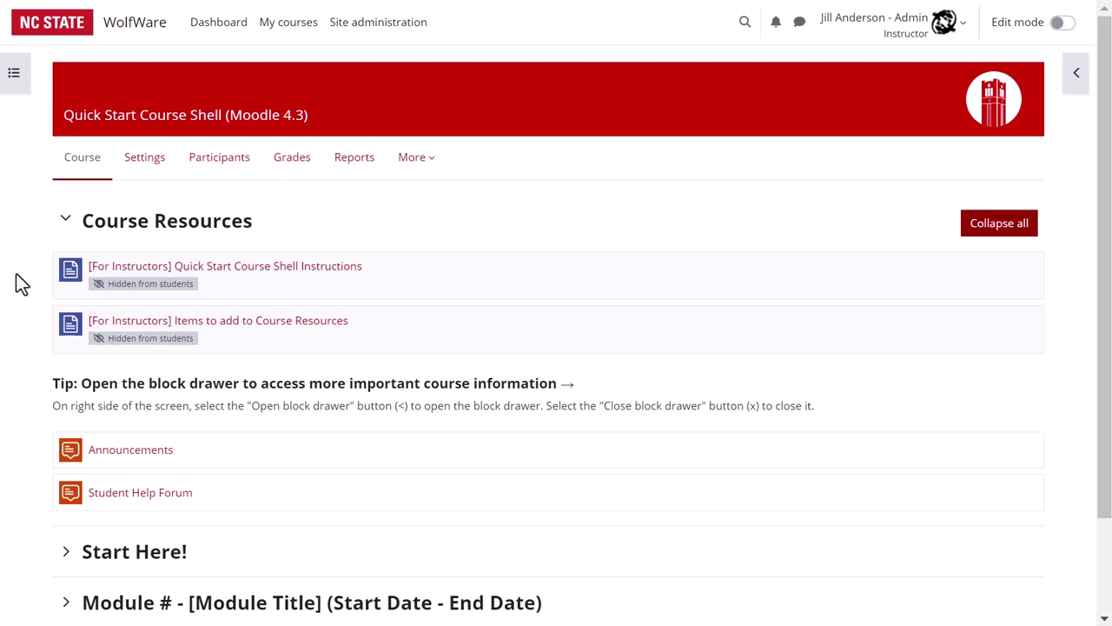
Collapse Course Resources, expand Start Here!, and scroll through its overview and activities.
{"action": "left_click", "coordinate": [66, 222]}
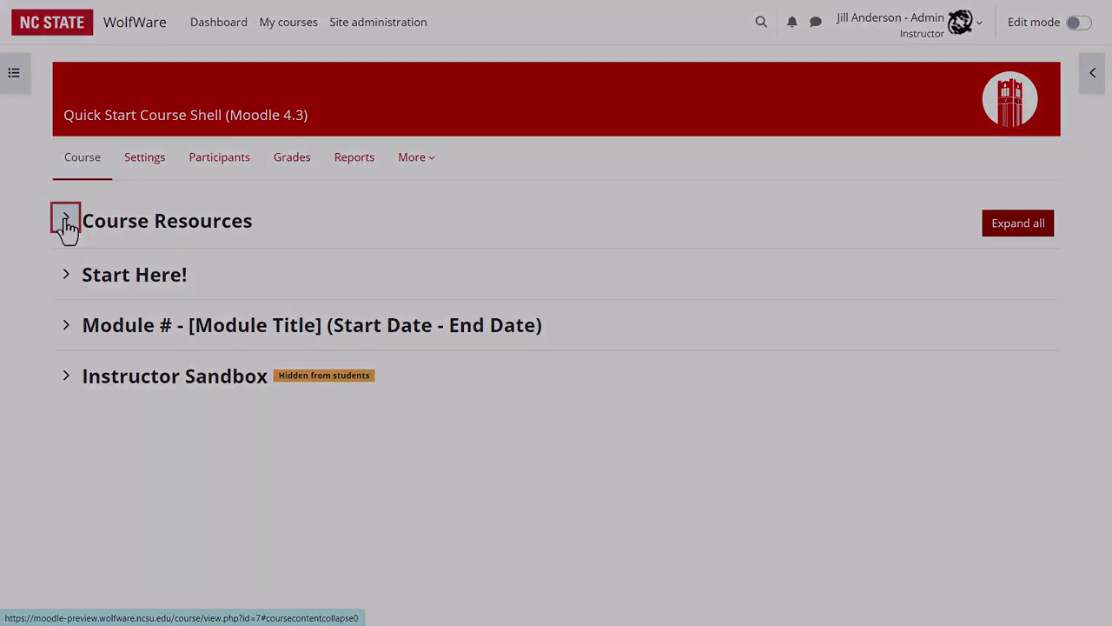
{"action": "left_click", "coordinate": [66, 275]}
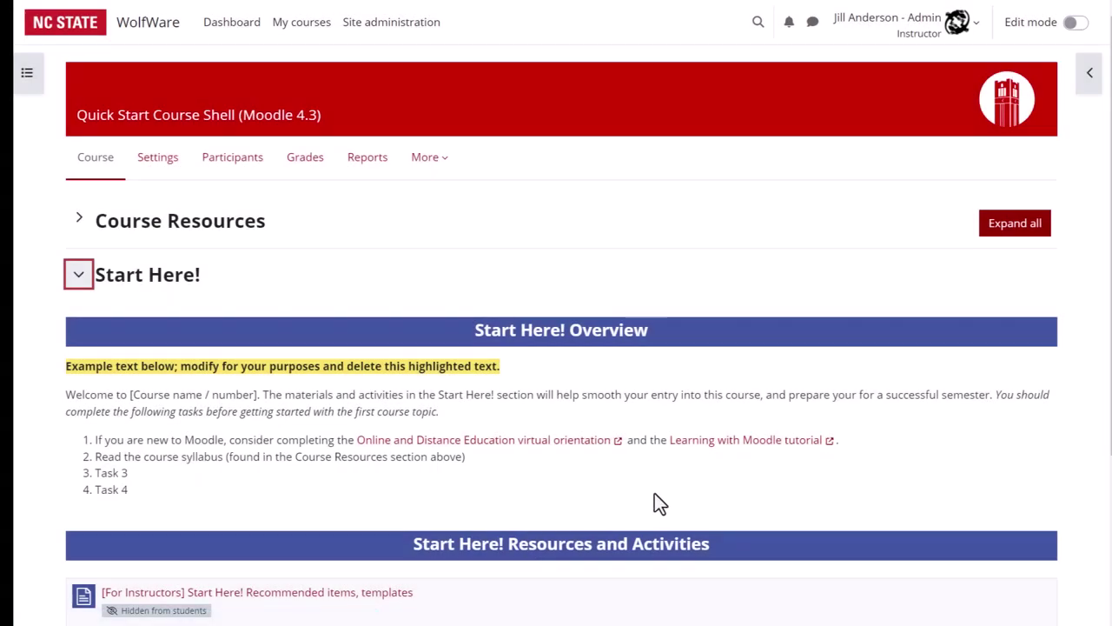
{"action": "scroll", "coordinate": [653, 492], "scroll_direction": "down", "scroll_amount": 3}
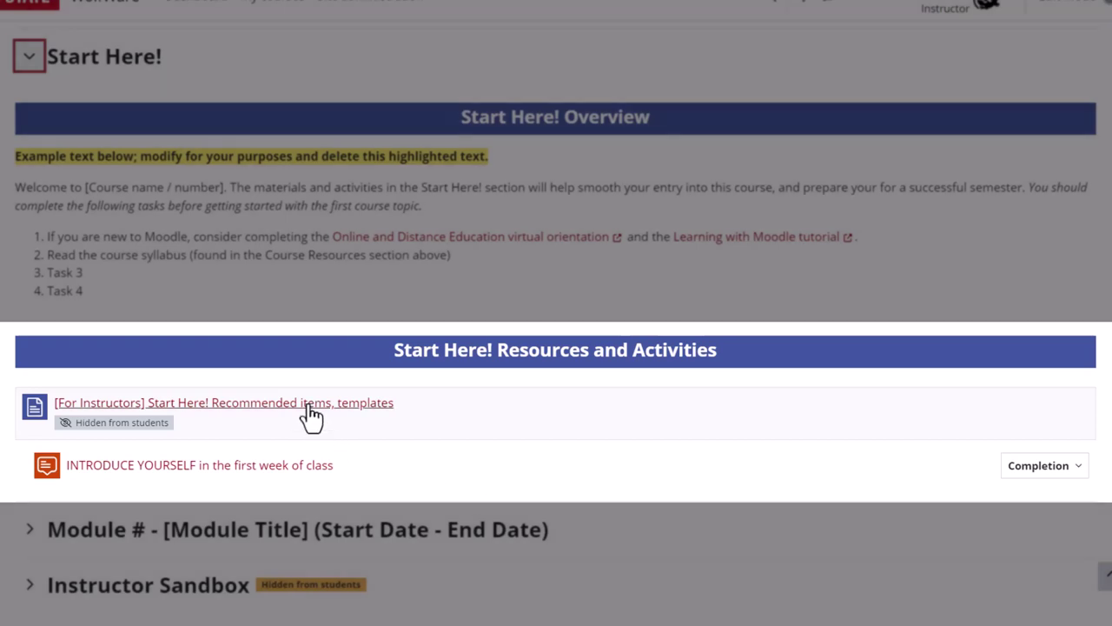
{"action": "left_click", "coordinate": [309, 405]}
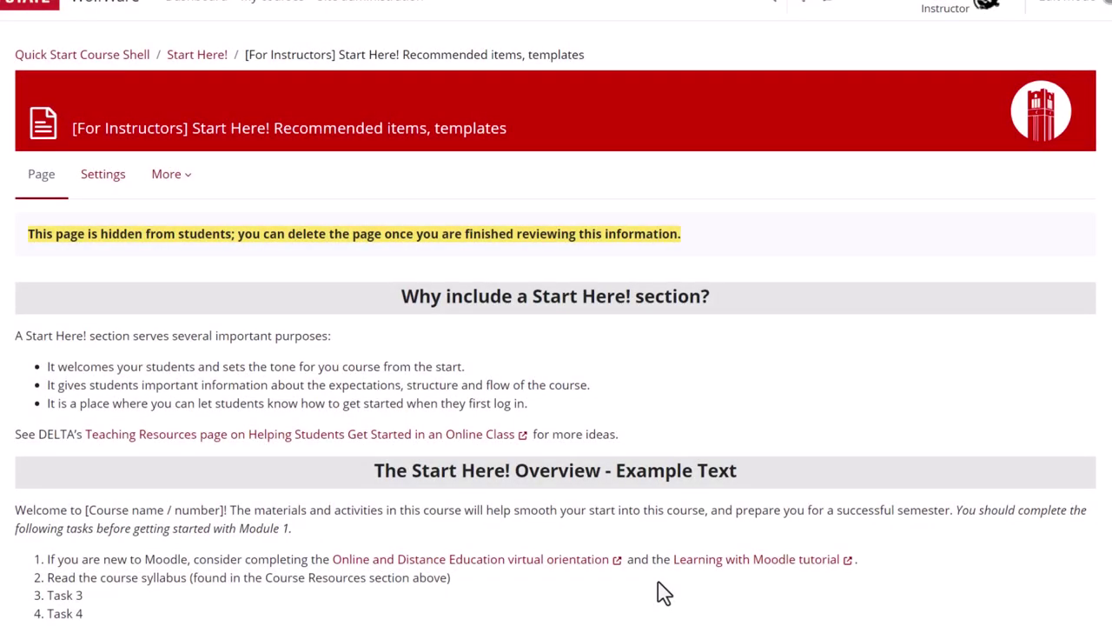
{"action": "scroll", "coordinate": [660, 593], "scroll_direction": "down", "scroll_amount": 5}
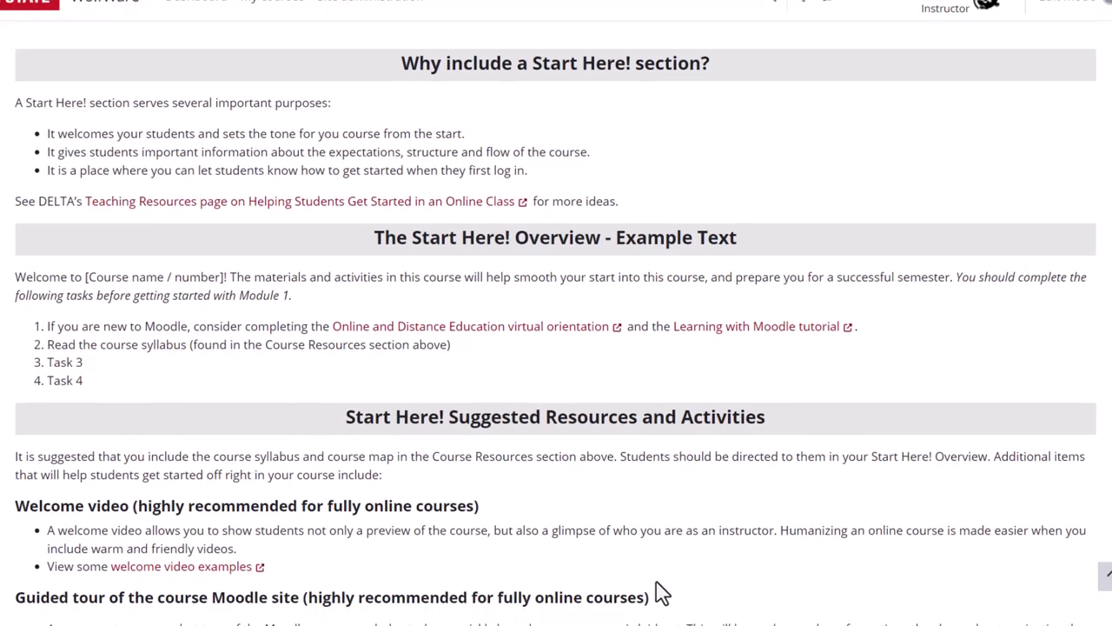
{"action": "scroll", "coordinate": [660, 593], "scroll_direction": "down", "scroll_amount": 5}
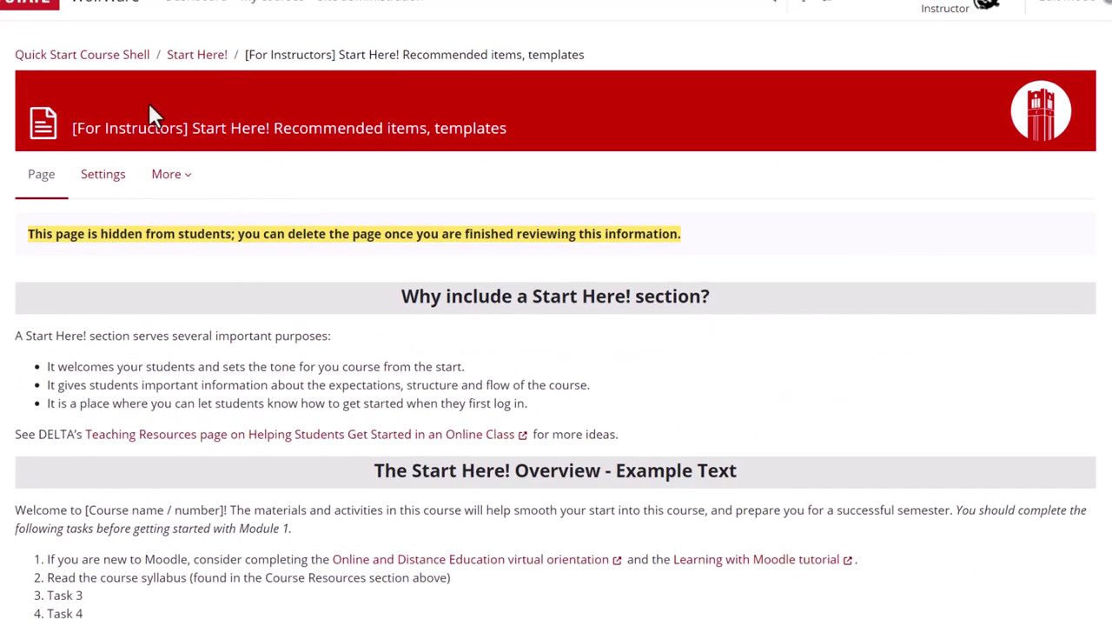
{"action": "left_click", "coordinate": [196, 54]}
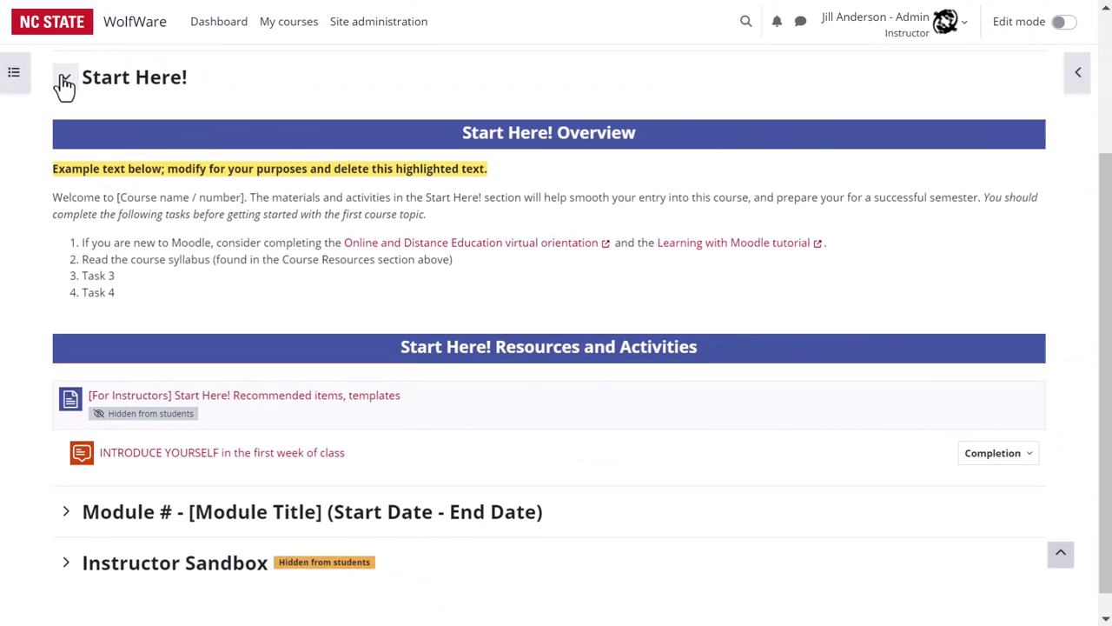
Collapse Start Here! and expand the Module # section to view its template content.
{"action": "left_click", "coordinate": [64, 79]}
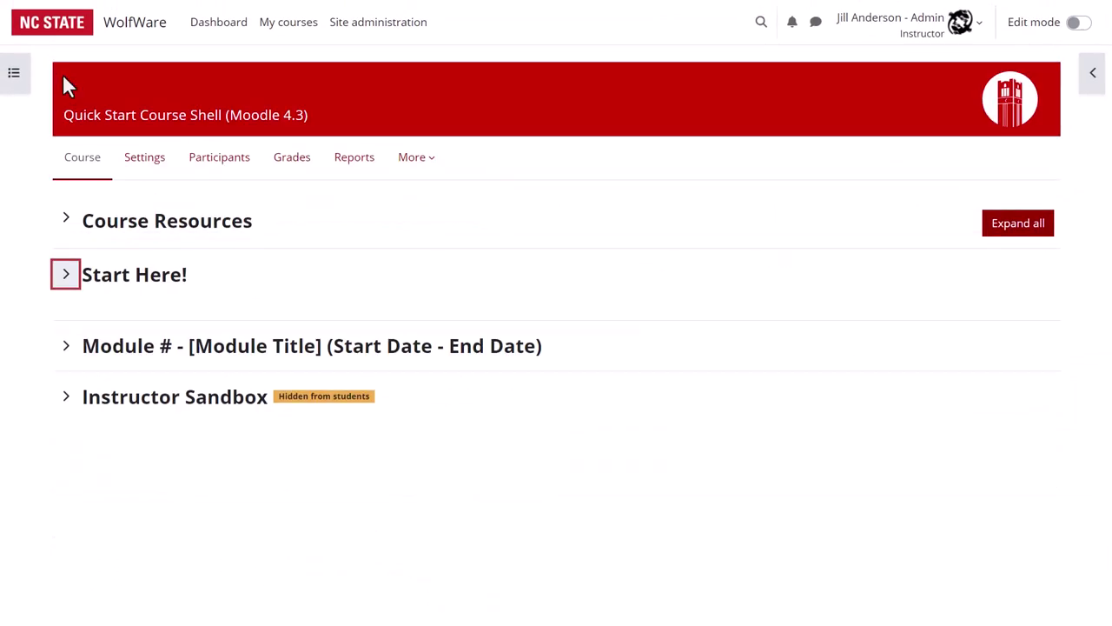
{"action": "left_click", "coordinate": [66, 328]}
{"action": "scroll", "coordinate": [711, 578], "scroll_direction": "down", "scroll_amount": 3}
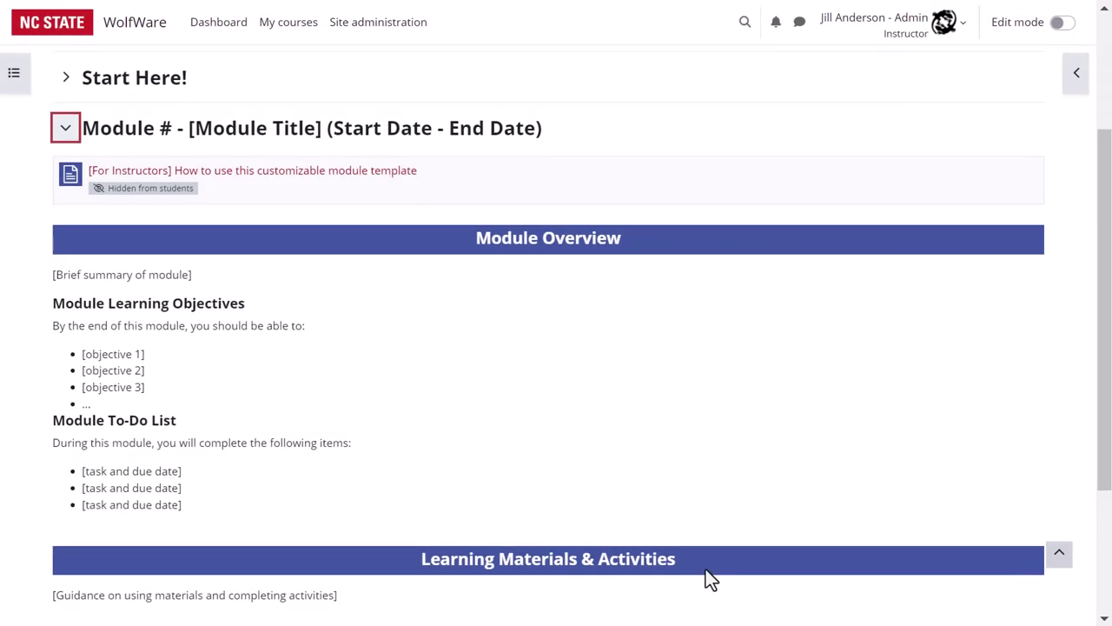
{"action": "scroll", "coordinate": [706, 571], "scroll_direction": "down", "scroll_amount": 1}
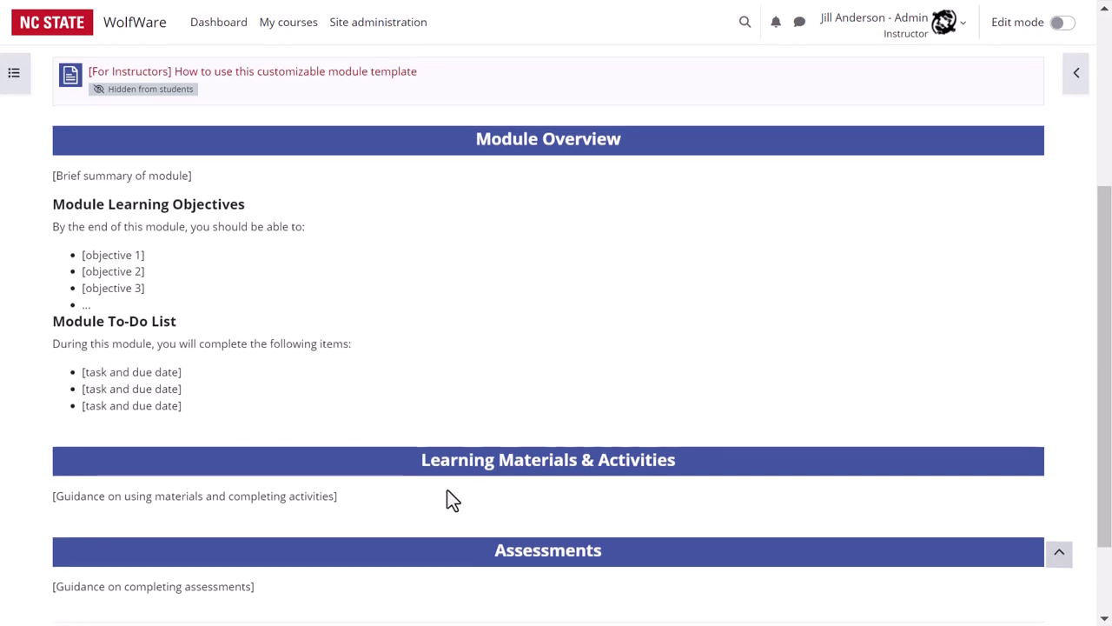
Turn on Edit mode and review the Learning Materials & Activities subheading's settings, then cancel.
{"action": "scroll", "coordinate": [686, 250], "scroll_direction": "down", "scroll_amount": 3}
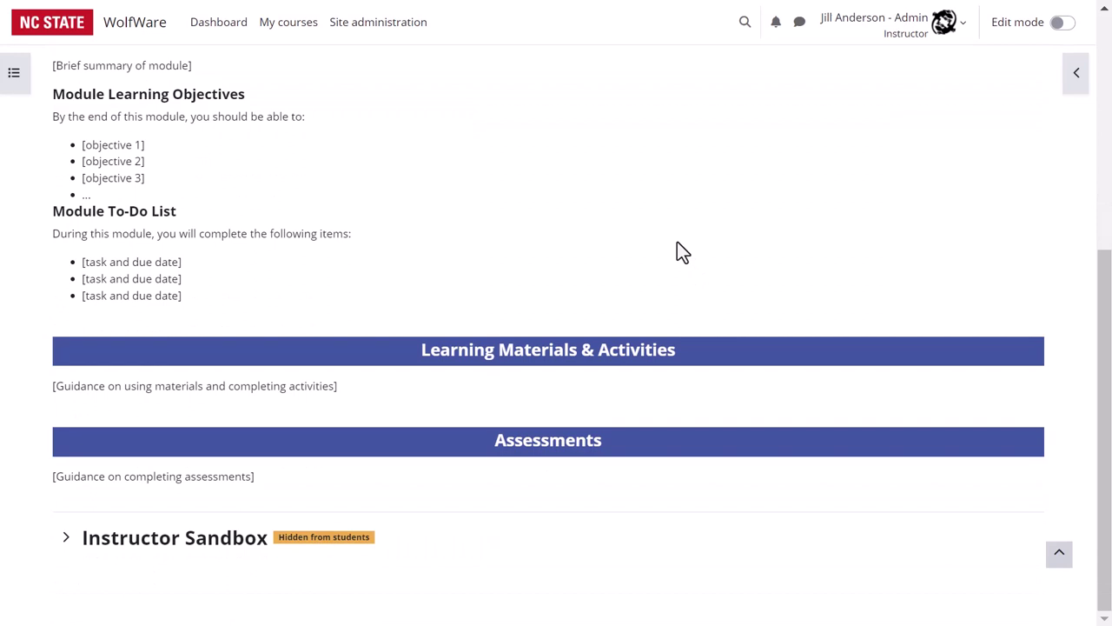
{"action": "left_click", "coordinate": [1059, 24]}
{"action": "scroll", "coordinate": [878, 269], "scroll_direction": "down", "scroll_amount": 5}
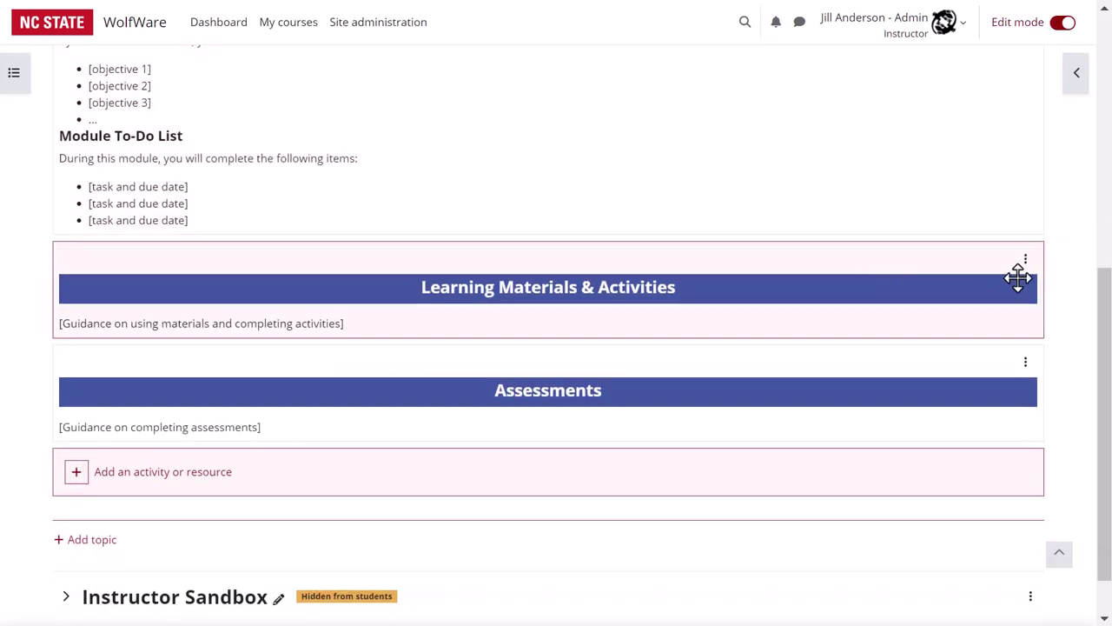
{"action": "left_click", "coordinate": [1027, 261]}
{"action": "key", "text": "Escape"}
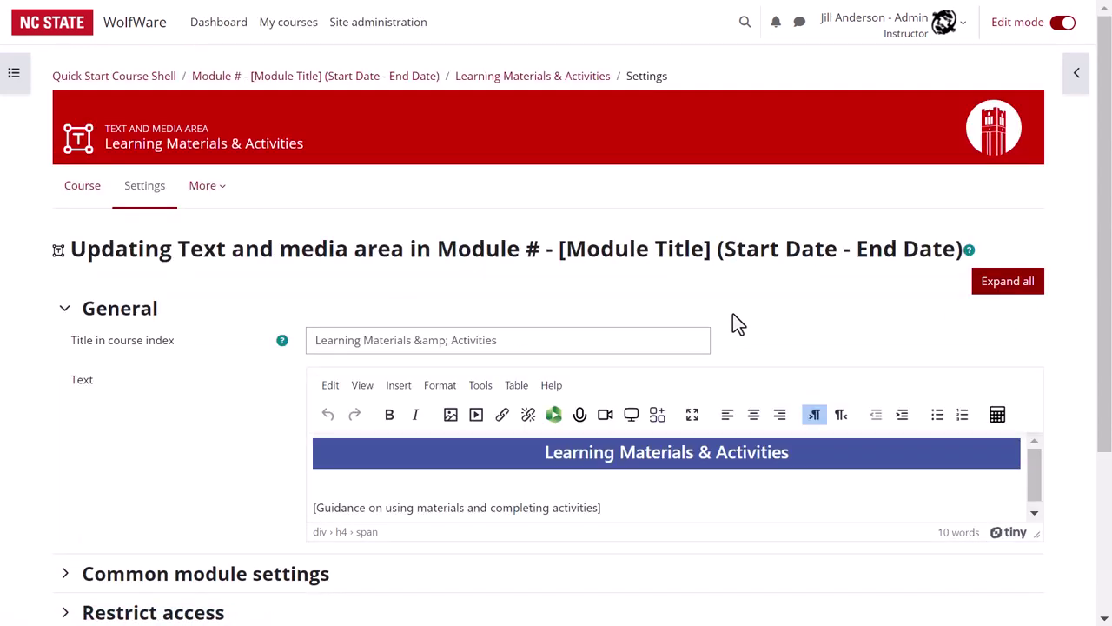
{"action": "scroll", "coordinate": [730, 320], "scroll_direction": "down", "scroll_amount": 1}
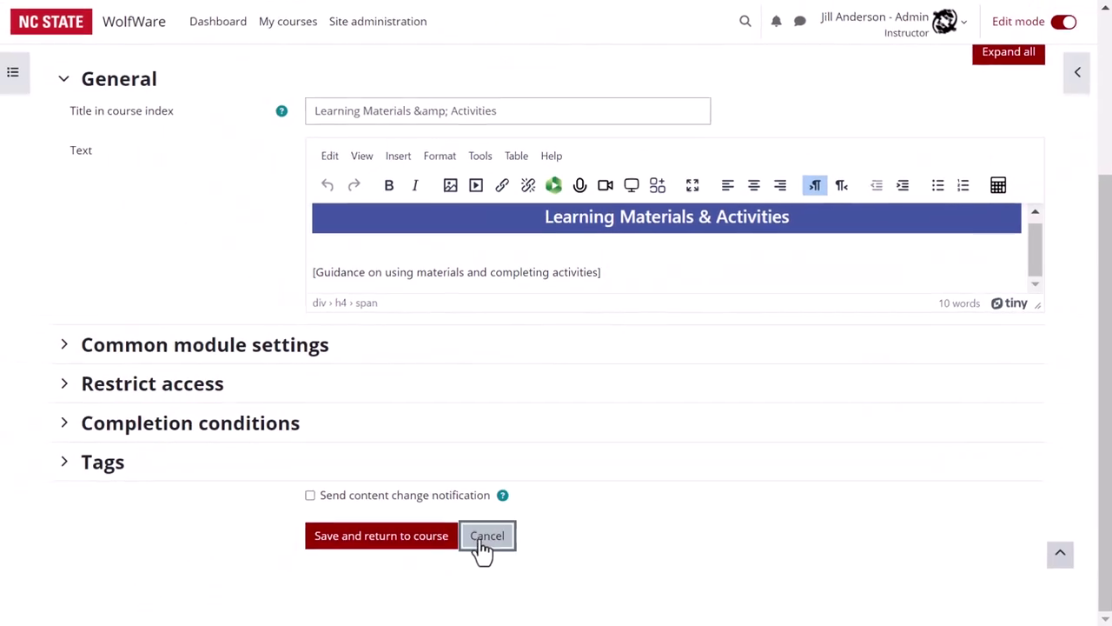
{"action": "left_click", "coordinate": [485, 536]}
{"action": "scroll", "coordinate": [548, 399], "scroll_direction": "down", "scroll_amount": 3}
Duplicate the Assessments subheading.
{"action": "scroll", "coordinate": [549, 406], "scroll_direction": "down", "scroll_amount": 1}
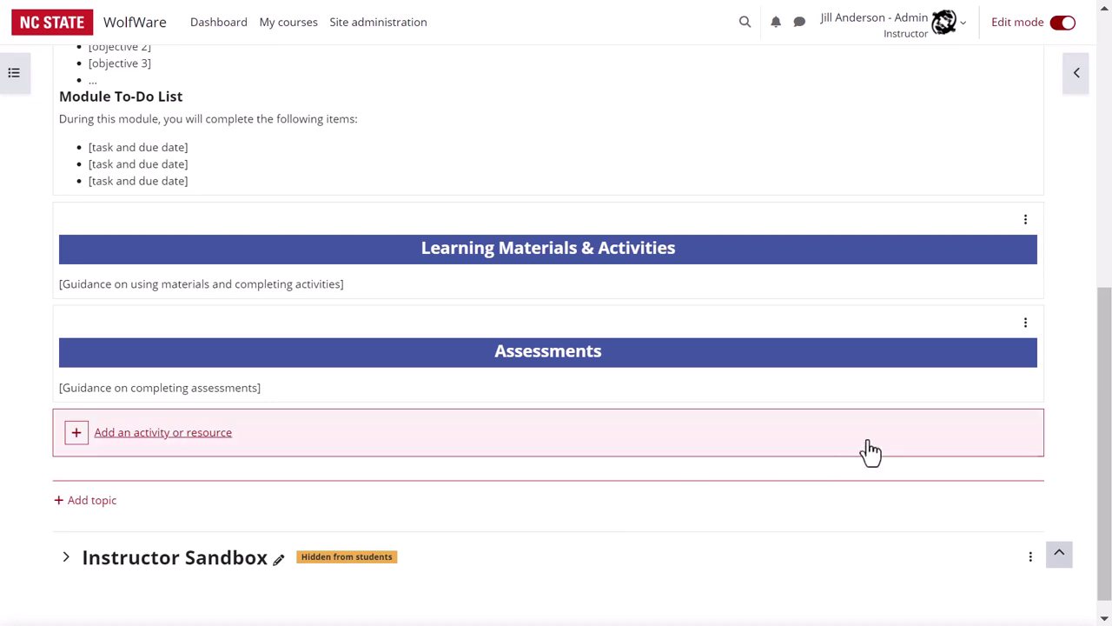
{"action": "left_click", "coordinate": [1026, 322]}
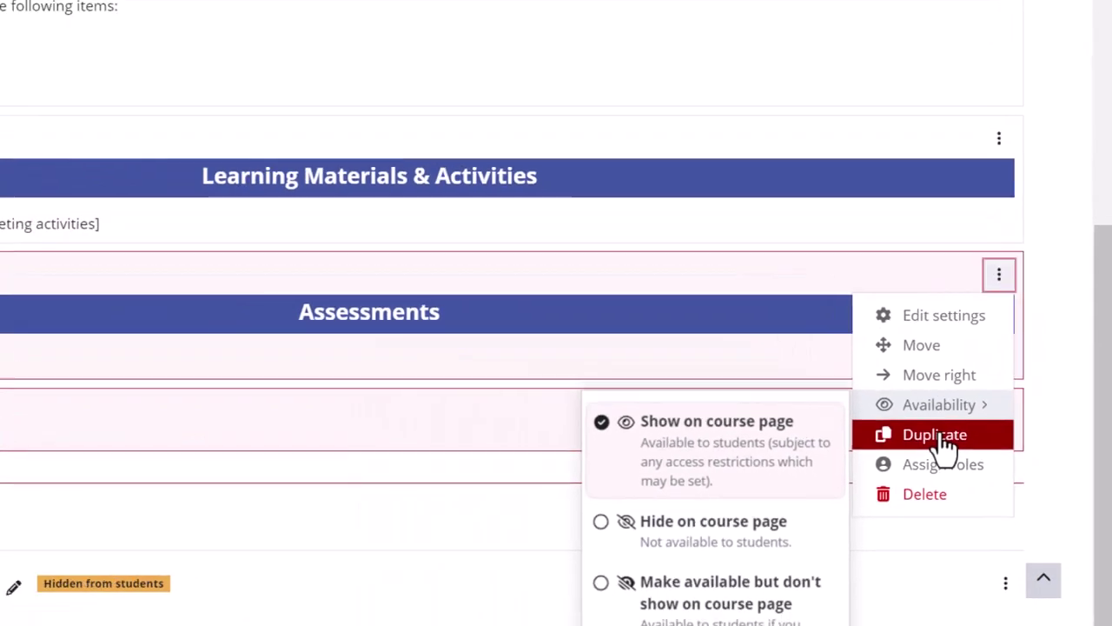
{"action": "left_click", "coordinate": [943, 443]}
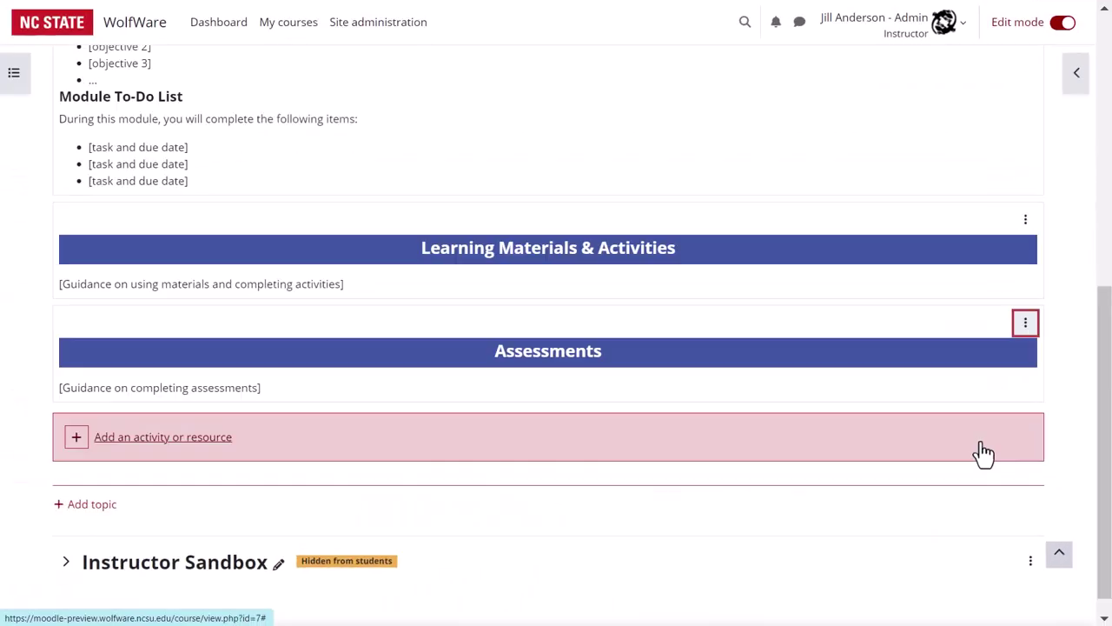
Retitle the copy and its heading text 'New Subsection' and save.
{"action": "left_click", "coordinate": [1026, 426]}
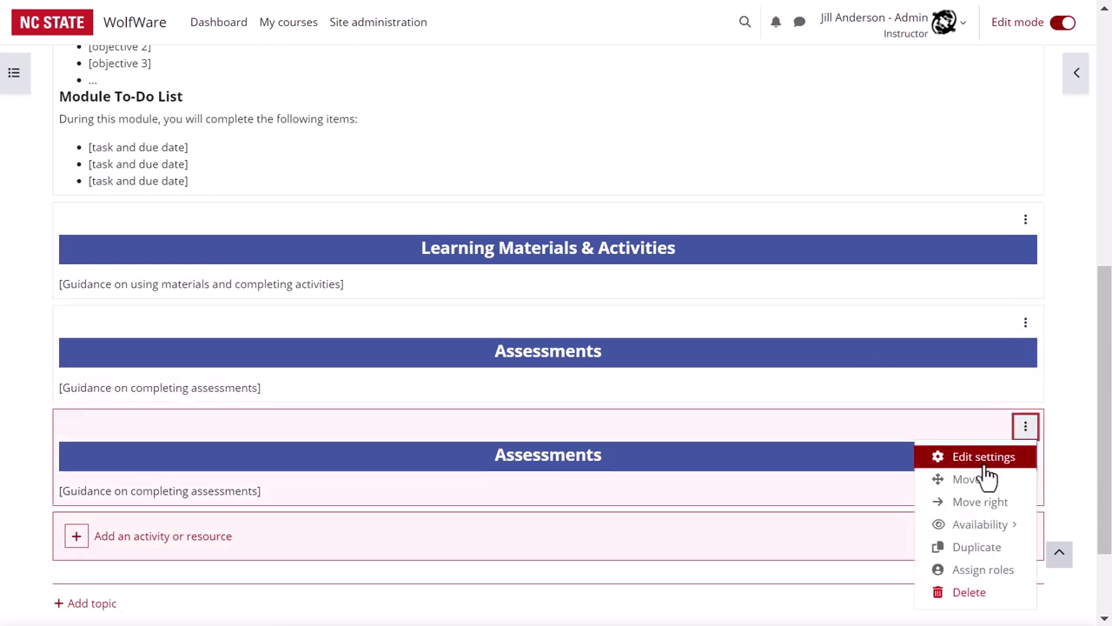
{"action": "left_click", "coordinate": [987, 465]}
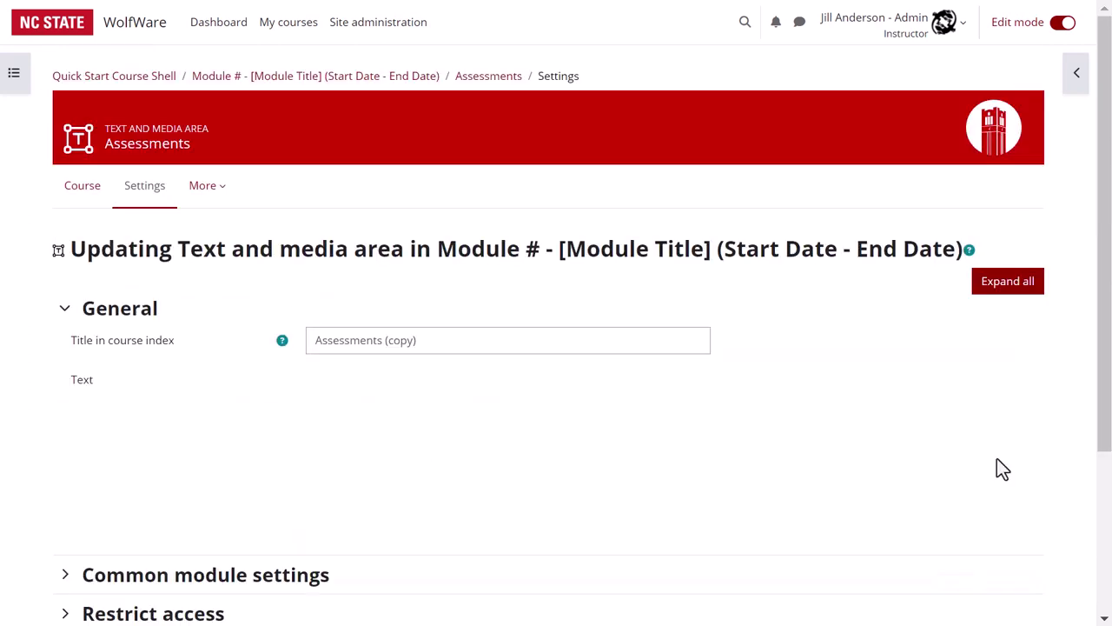
{"action": "triple_click", "coordinate": [417, 338]}
{"action": "type", "text": "New Subsection"}
{"action": "double_click", "coordinate": [713, 451]}
{"action": "type", "text": "New Subsection"}
{"action": "scroll", "coordinate": [688, 513], "scroll_direction": "down", "scroll_amount": 3}
{"action": "left_click", "coordinate": [417, 537]}
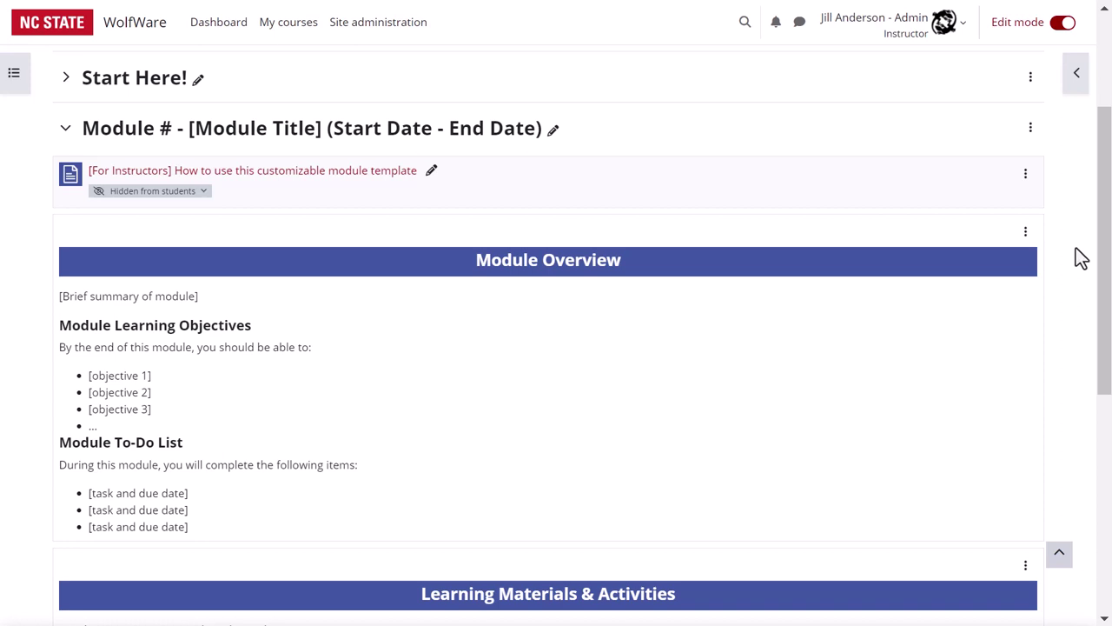
Open the module section's action menu.
{"action": "left_click", "coordinate": [1031, 130]}
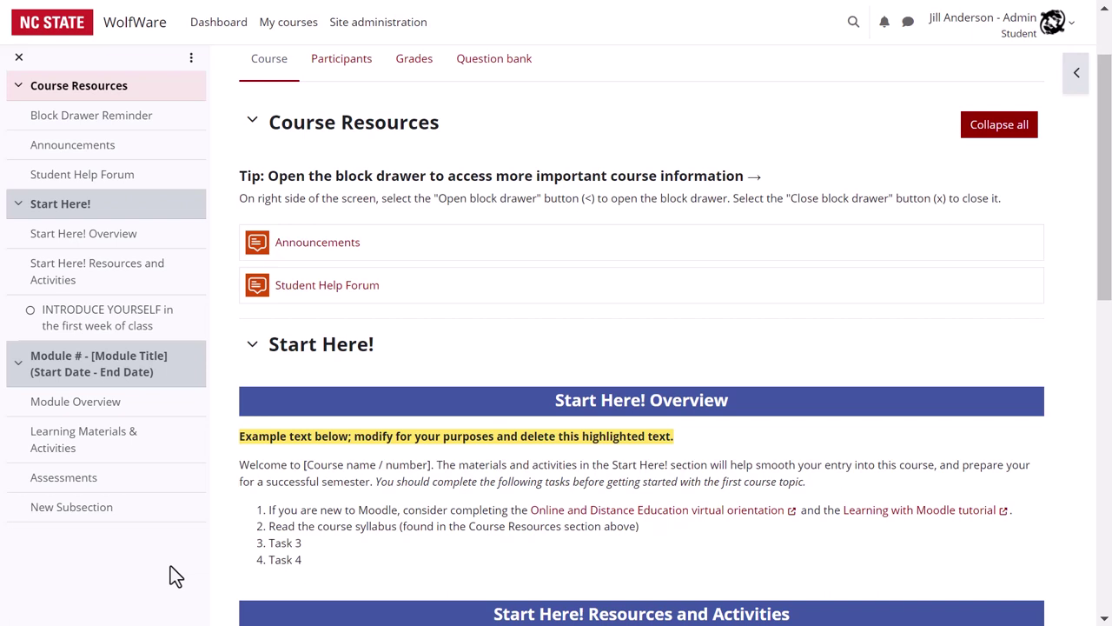
Scroll down the course page in the student view.
{"action": "scroll", "coordinate": [170, 565], "scroll_direction": "down", "scroll_amount": 3}
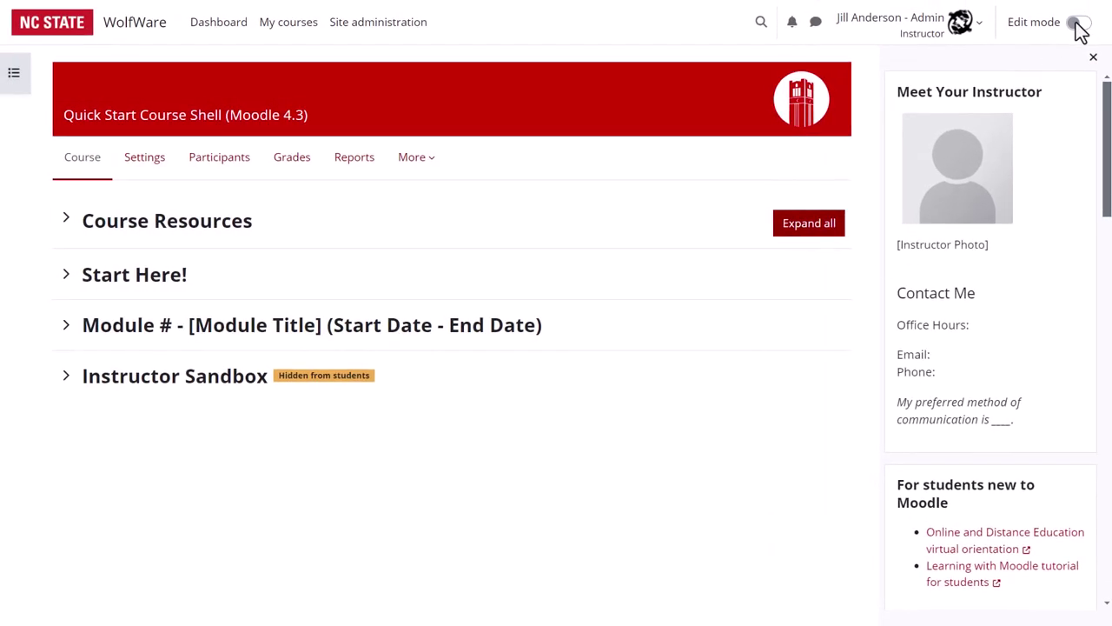
Turn on Edit mode and open the Meet Your Instructor block's configuration options.
{"action": "left_click", "coordinate": [1080, 24]}
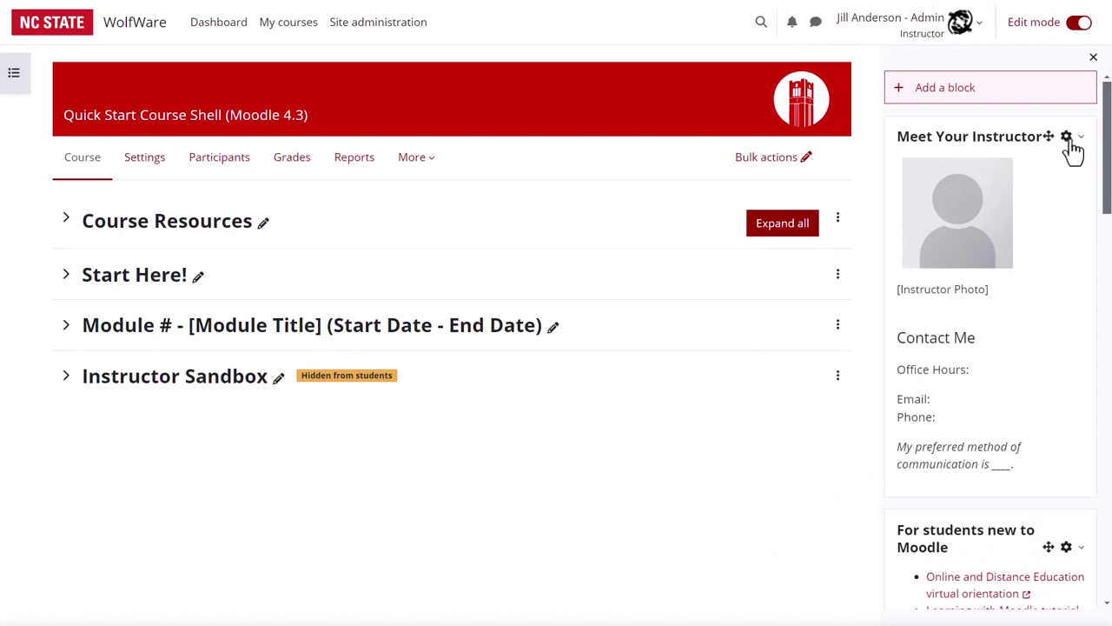
{"action": "left_click", "coordinate": [1068, 140]}
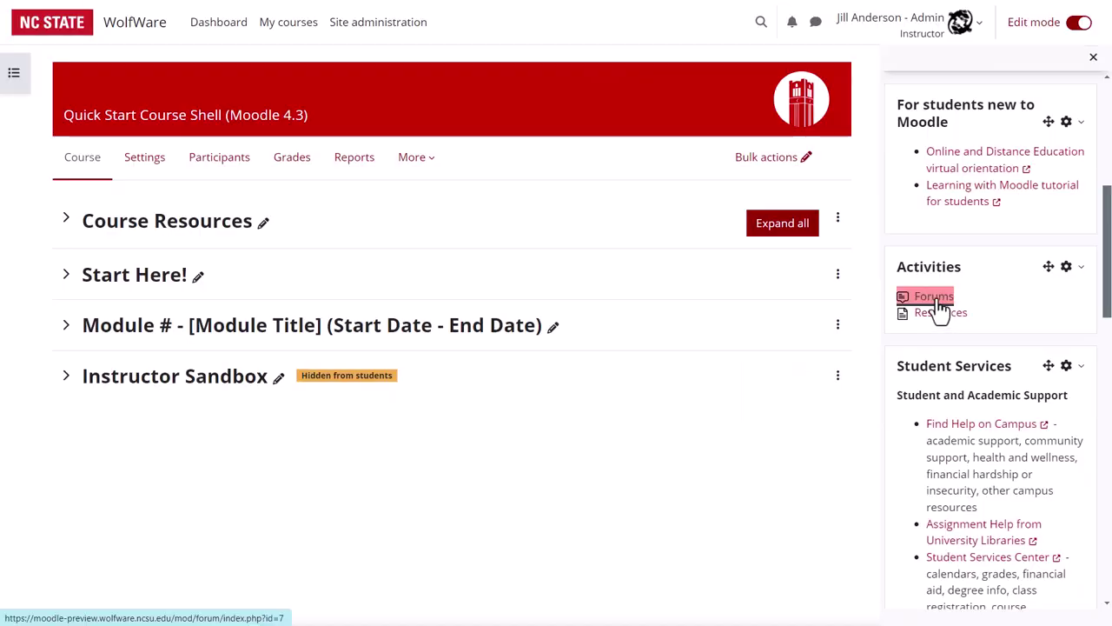
Review the course forums list (Announcements, Student Help Forum, INTRODUCE YOURSELF), then return to the course page.
{"action": "left_click", "coordinate": [934, 297]}
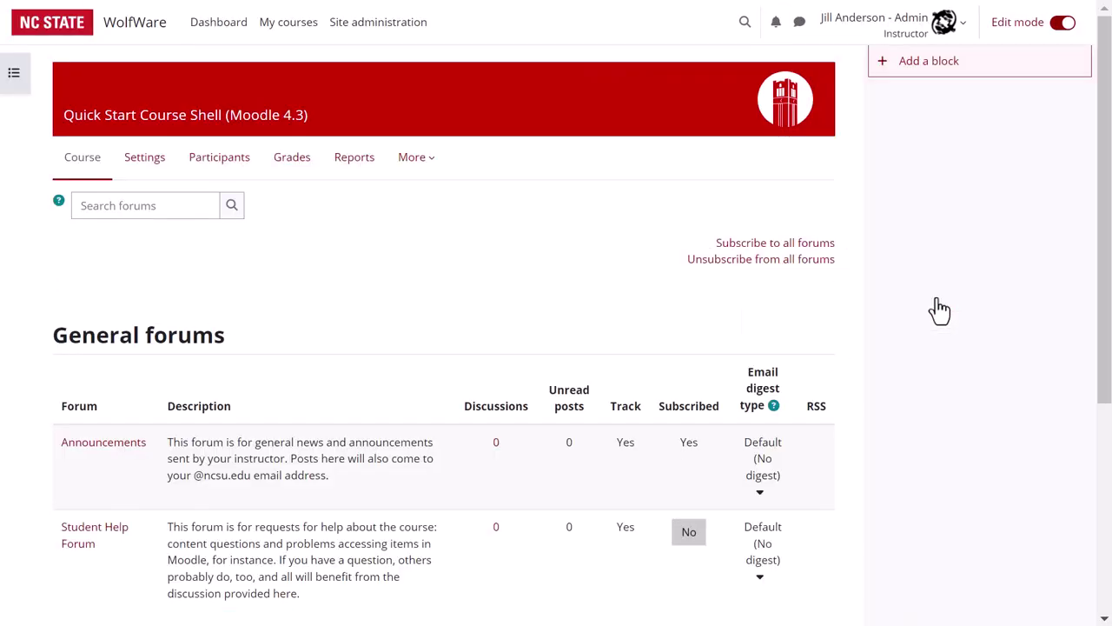
{"action": "scroll", "coordinate": [611, 369], "scroll_direction": "down", "scroll_amount": 4}
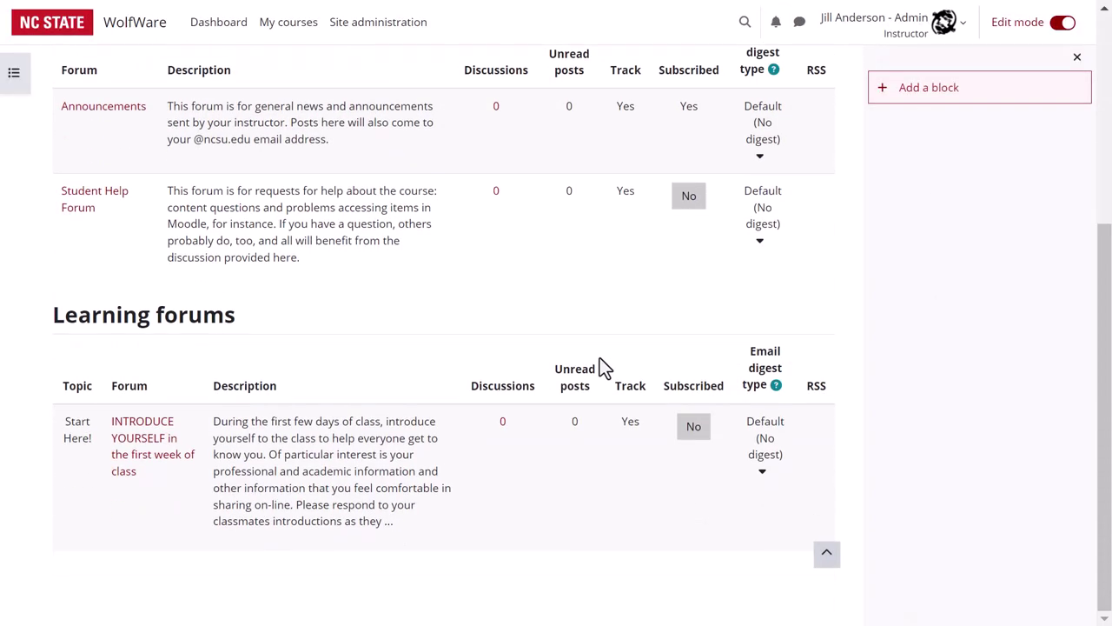
{"action": "scroll", "coordinate": [599, 368], "scroll_direction": "up", "scroll_amount": 5}
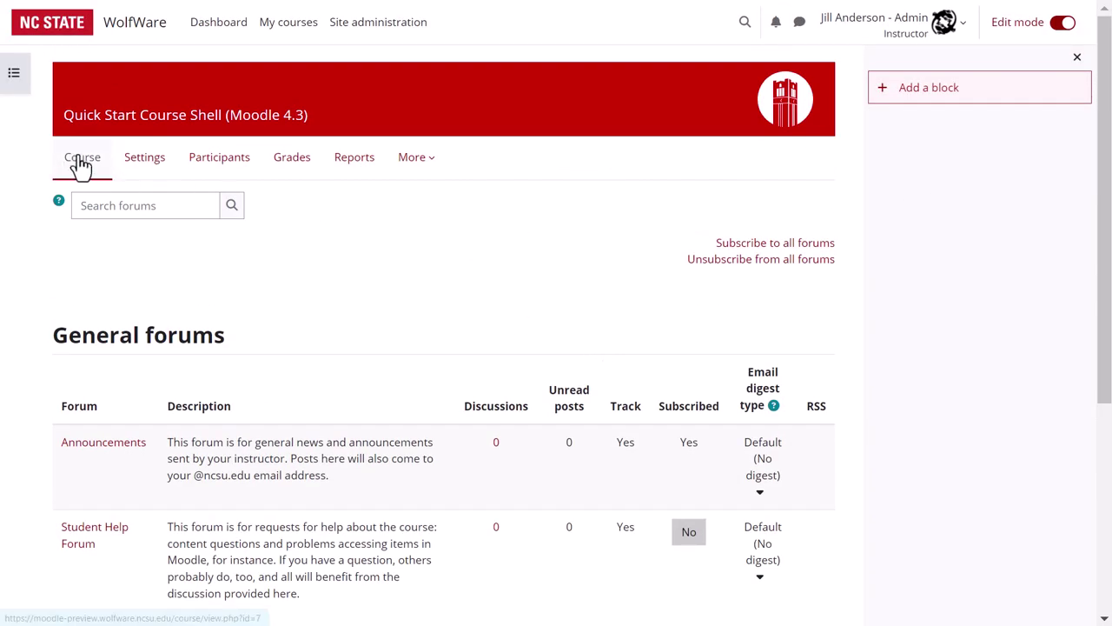
{"action": "left_click", "coordinate": [90, 164]}
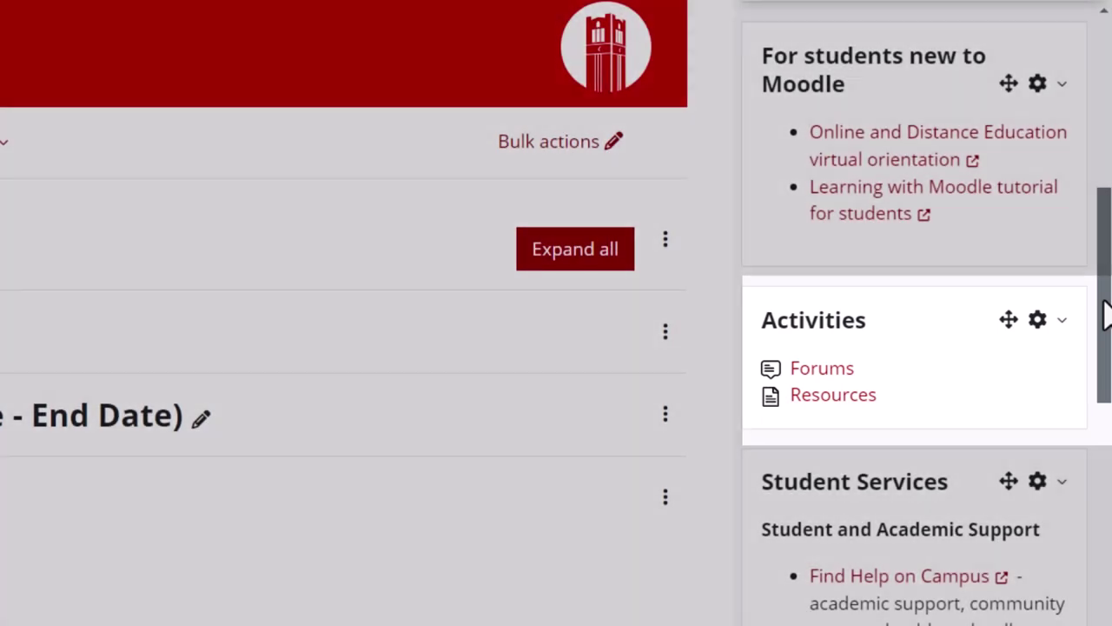
Scroll the side block drawer past Student Services to Instructor Resources and Support, linking DELTA, NC State Libraries and OIT.
{"action": "scroll", "coordinate": [1104, 314], "scroll_direction": "down", "scroll_amount": 4}
{"action": "left_click_drag", "start_coordinate": [1102, 352], "coordinate": [1103, 361]}
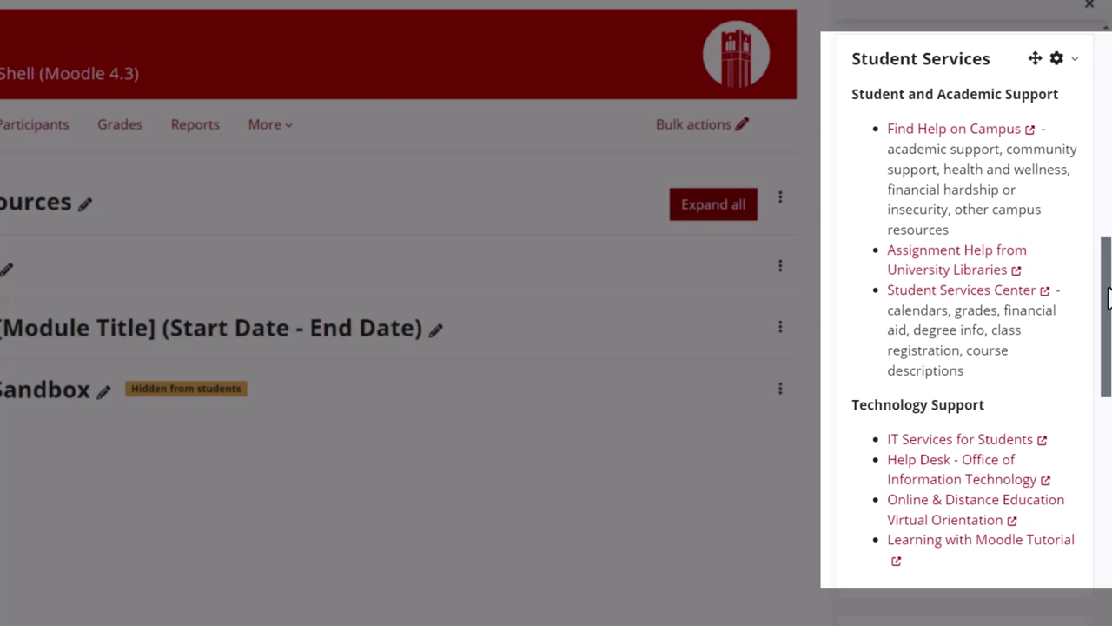
{"action": "left_click_drag", "start_coordinate": [1108, 295], "coordinate": [1109, 443]}
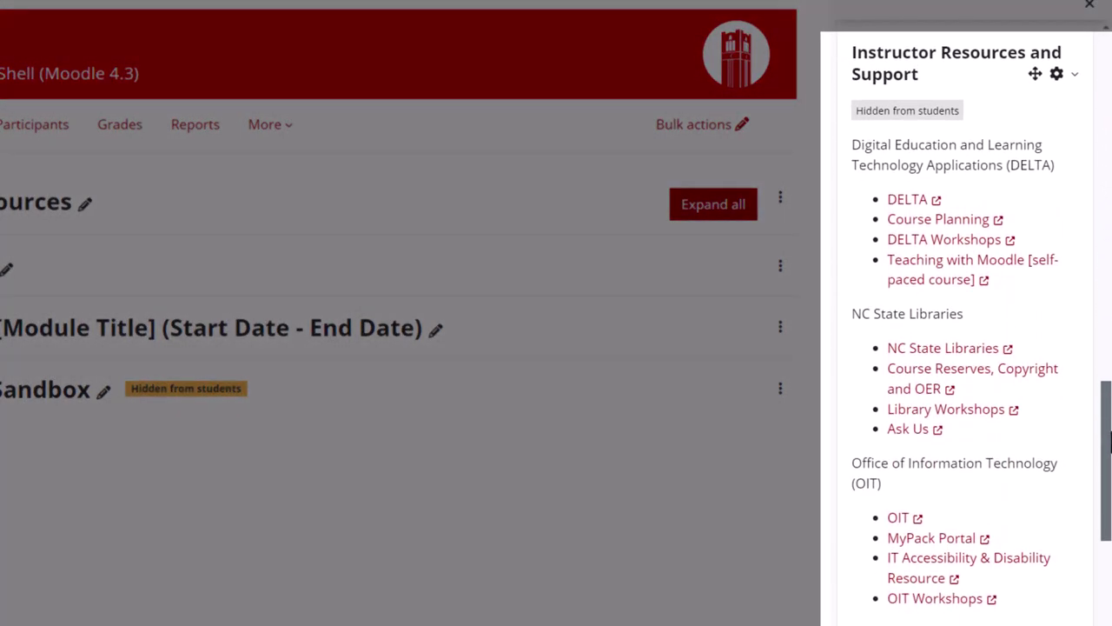